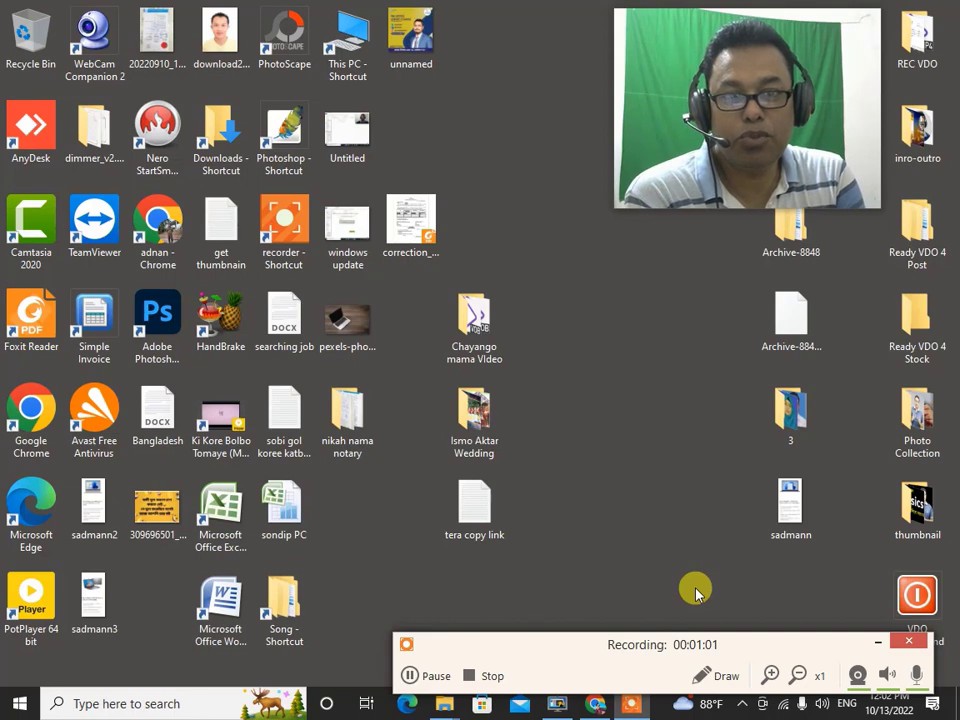
Switch to Chrome and view the installer and zip package downloads on the TeraCopy 3.9.2 page.
{"action": "left_click", "coordinate": [878, 648]}
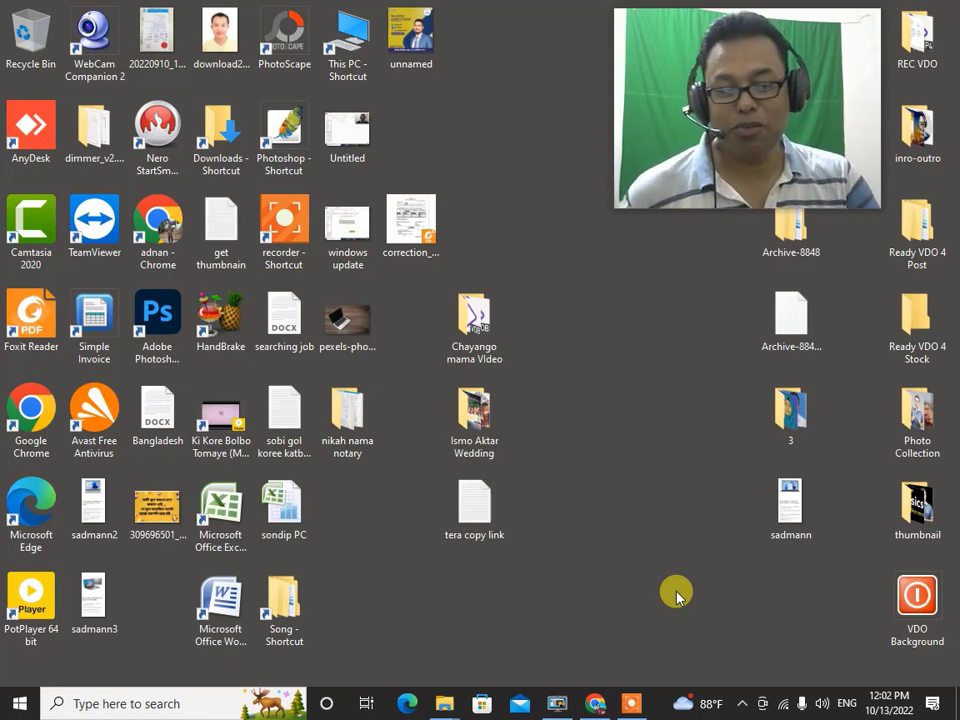
{"action": "left_click", "coordinate": [600, 704]}
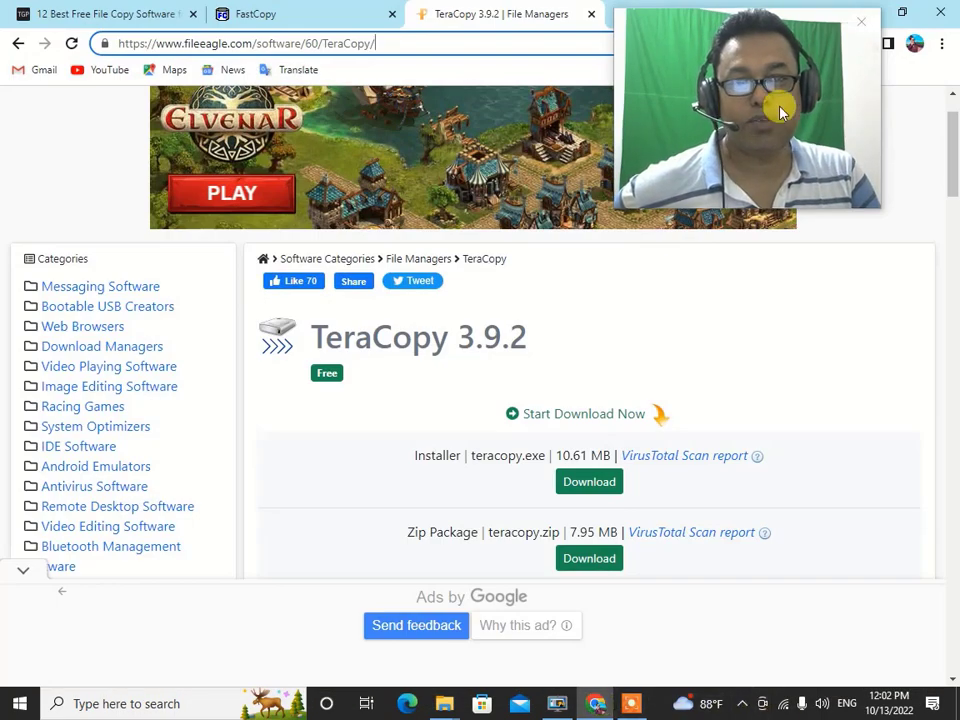
{"action": "left_click_drag", "start_coordinate": [783, 112], "coordinate": [808, 135]}
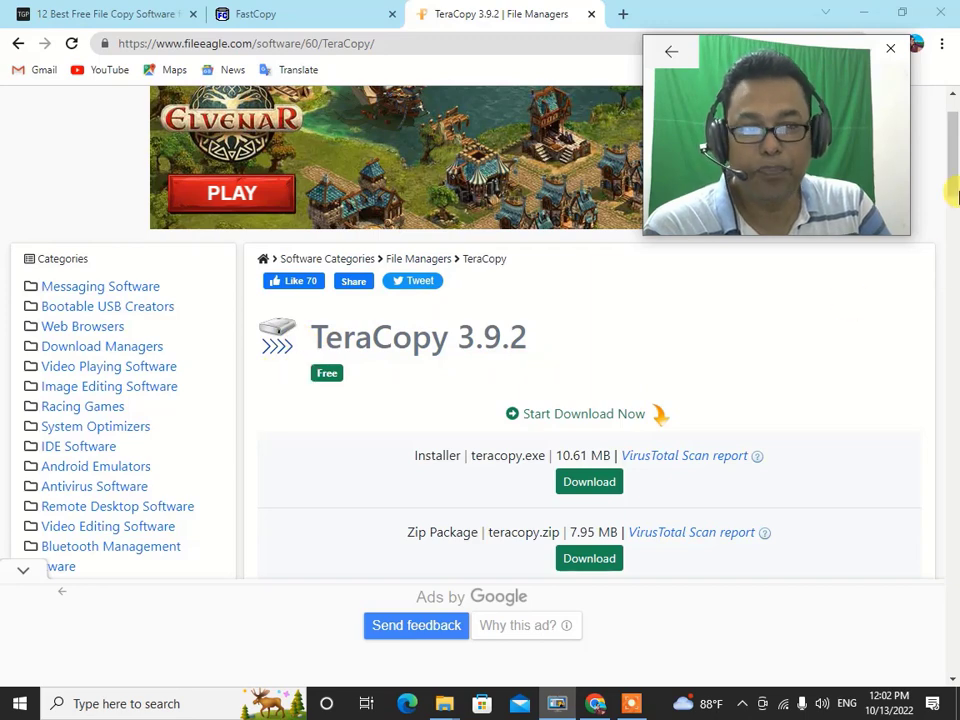
{"action": "left_click_drag", "start_coordinate": [943, 171], "coordinate": [945, 189]}
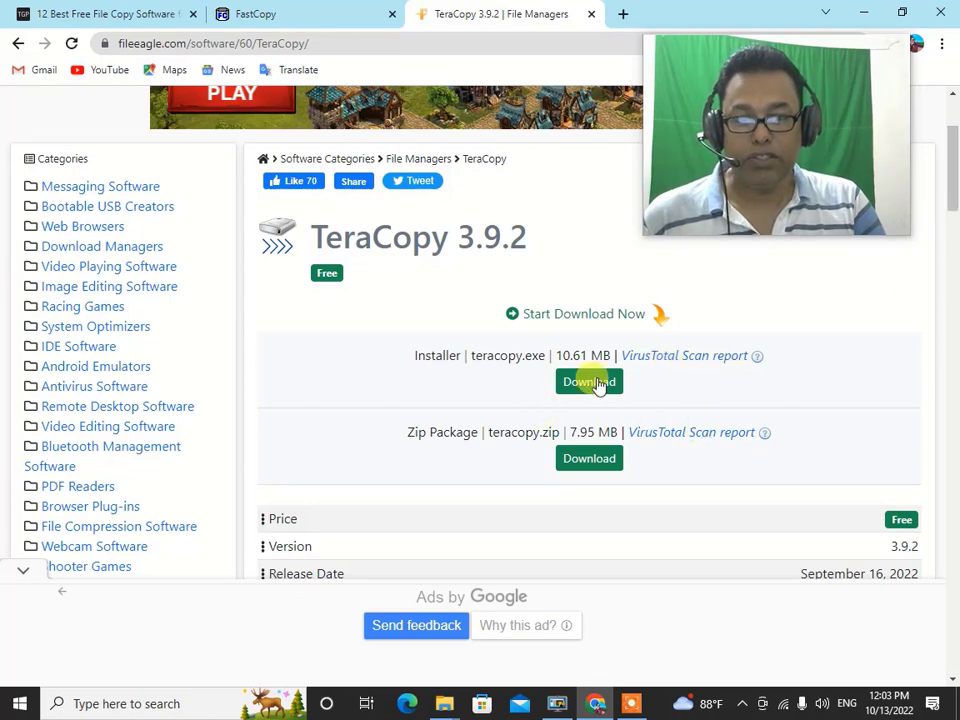
Open the system properties from This PC and check whether Windows is 32-bit or 64-bit.
{"action": "left_click", "coordinate": [864, 12]}
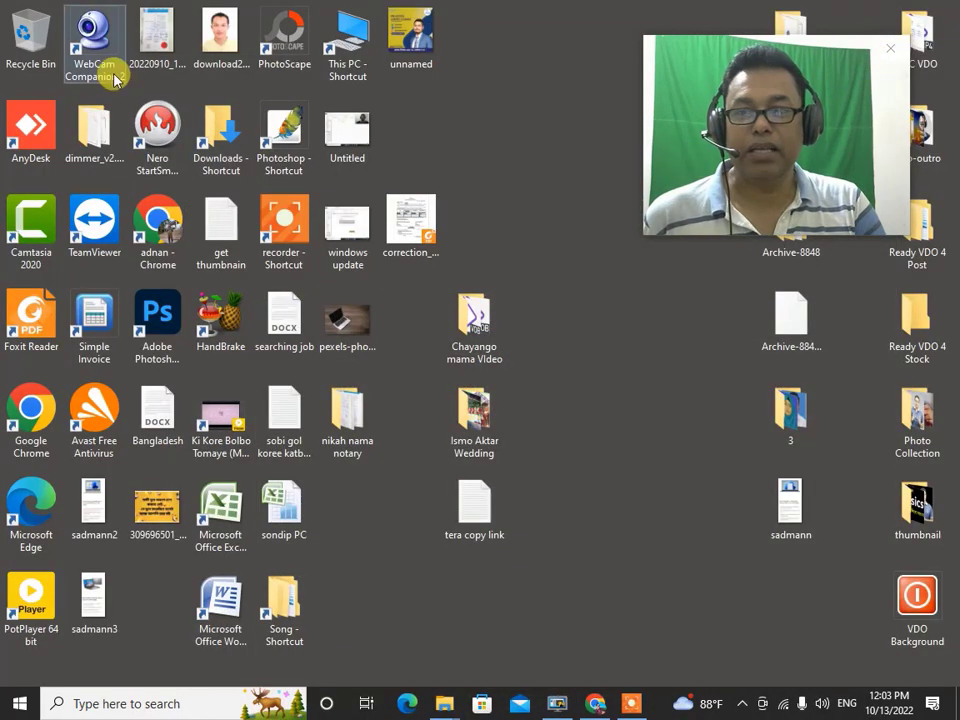
{"action": "double_click", "coordinate": [347, 40]}
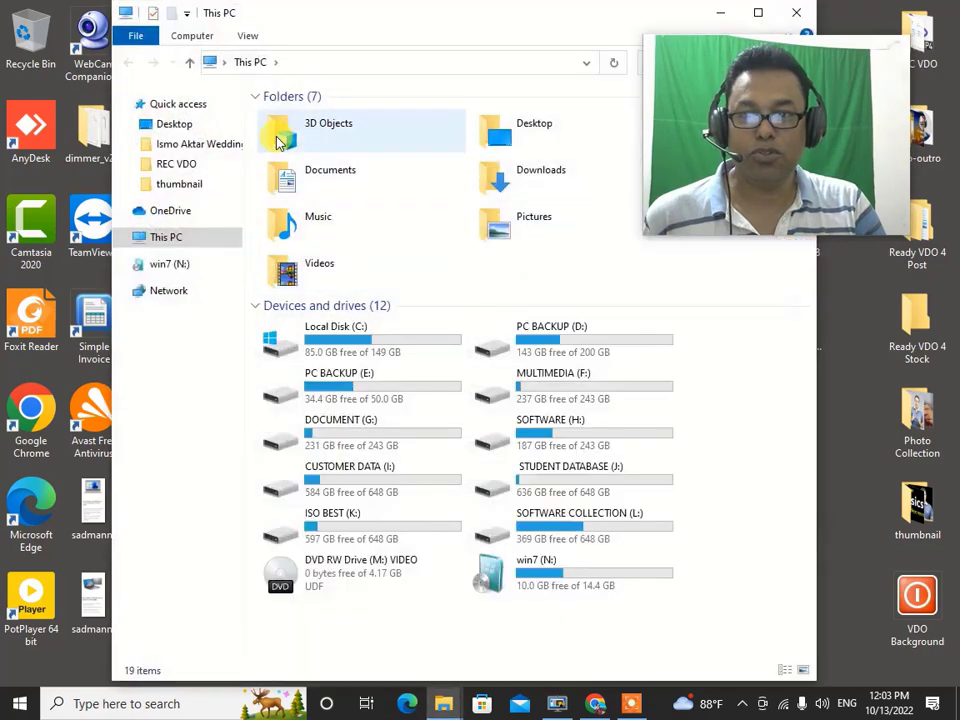
{"action": "left_click", "coordinate": [758, 12]}
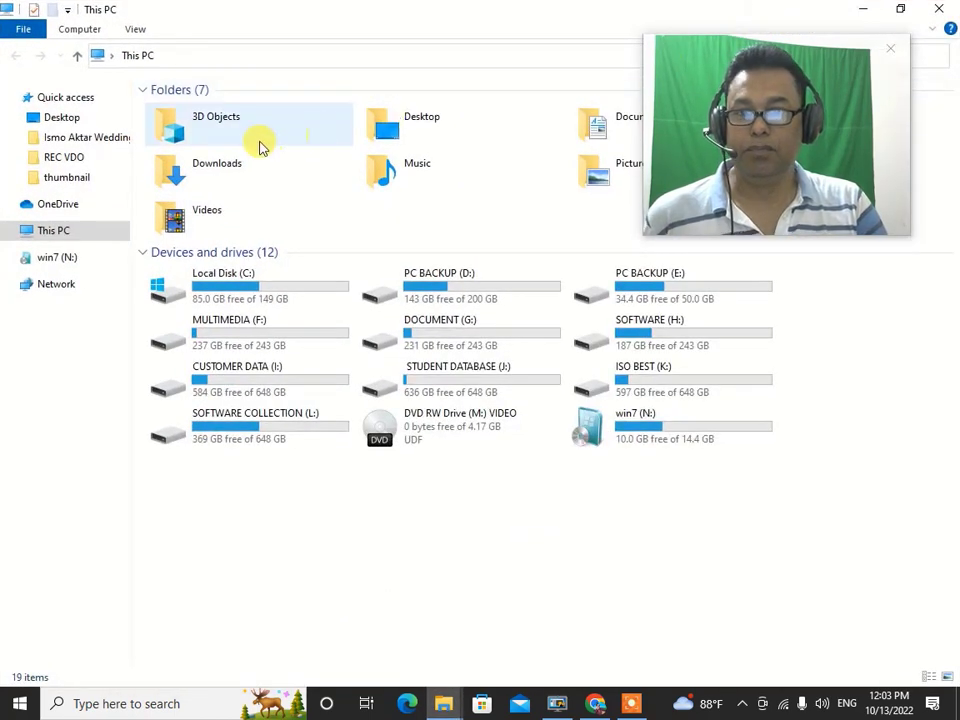
{"action": "left_click", "coordinate": [79, 29]}
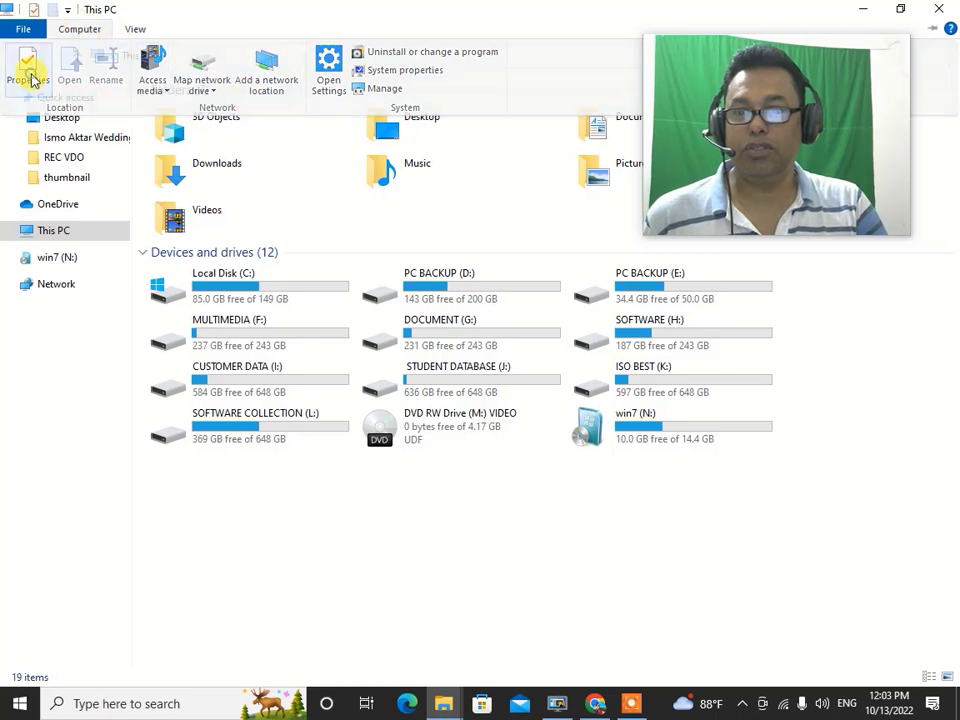
{"action": "left_click", "coordinate": [29, 76]}
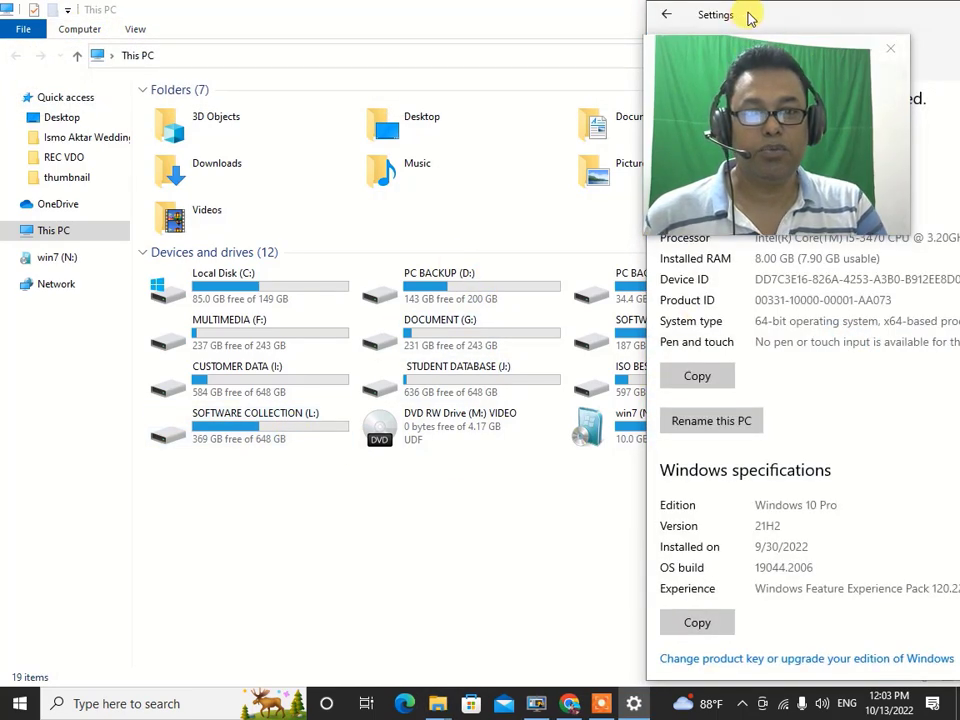
{"action": "left_click_drag", "start_coordinate": [803, 118], "coordinate": [208, 75]}
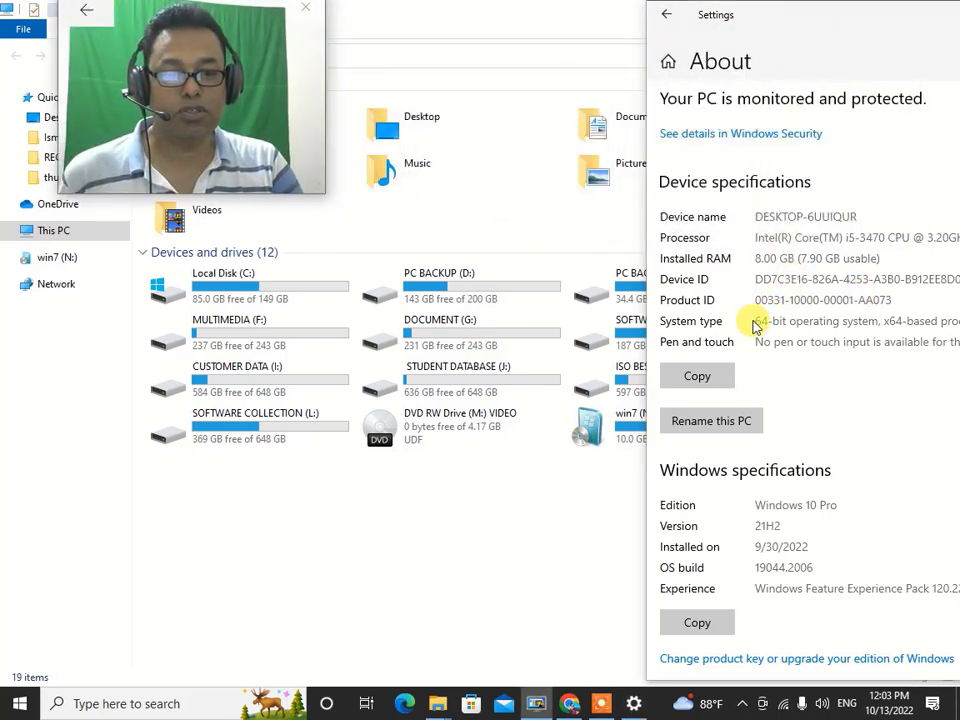
{"action": "left_click_drag", "start_coordinate": [812, 30], "coordinate": [670, 32]}
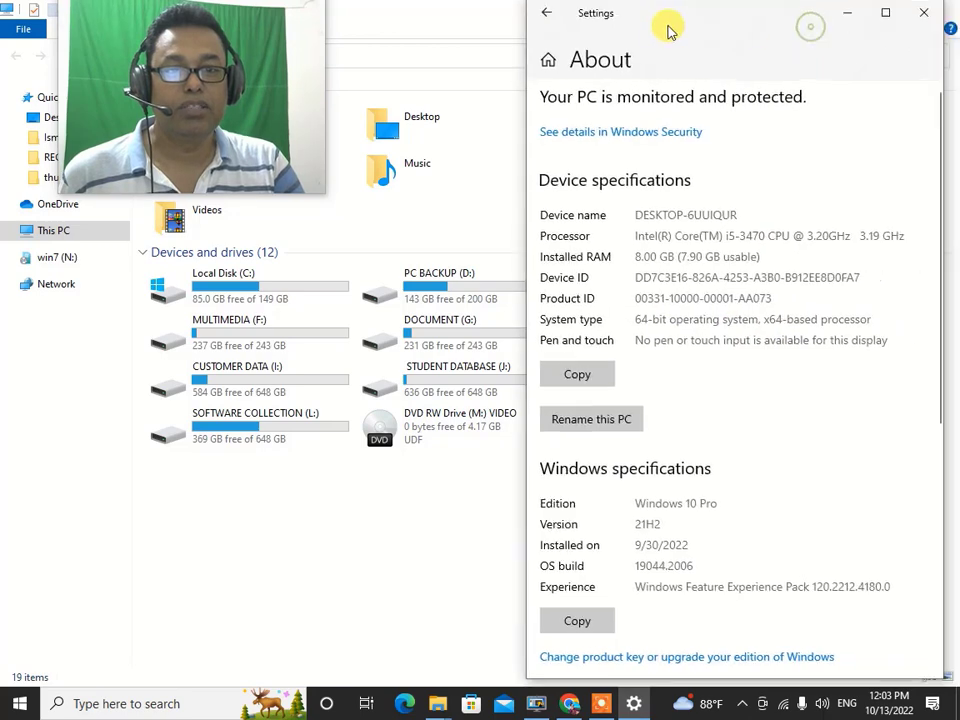
{"action": "left_click", "coordinate": [851, 16]}
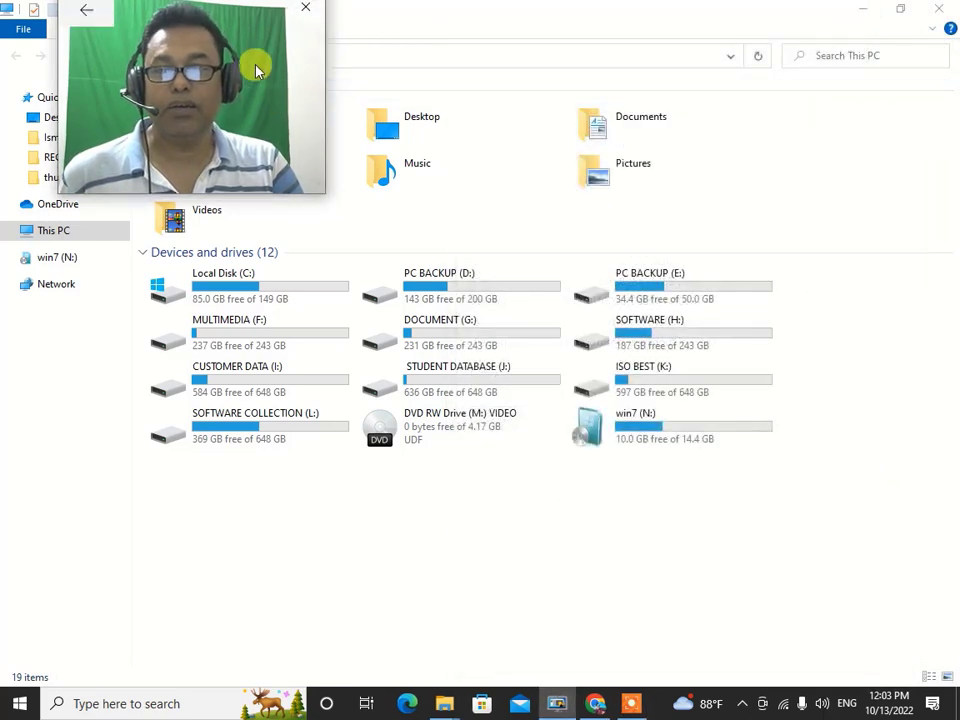
{"action": "left_click_drag", "start_coordinate": [256, 70], "coordinate": [819, 69]}
{"action": "left_click", "coordinate": [935, 12]}
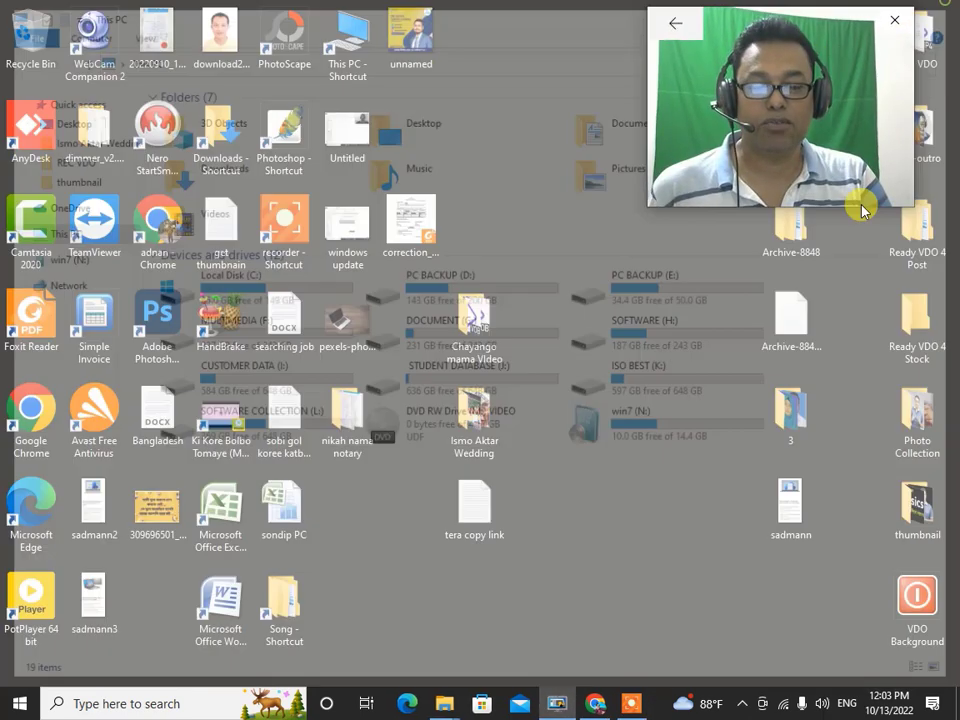
Switch back to Chrome and download the TeraCopy 3.9.2 installer, teracopy.exe, from the FileEagle page.
{"action": "left_click", "coordinate": [594, 703]}
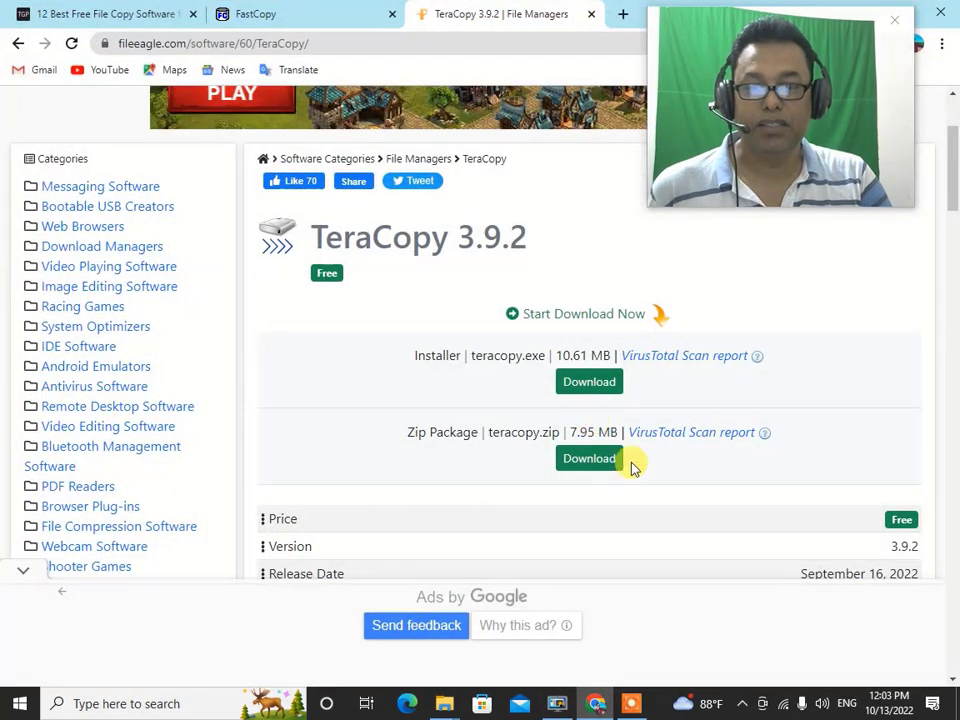
{"action": "left_click", "coordinate": [596, 383]}
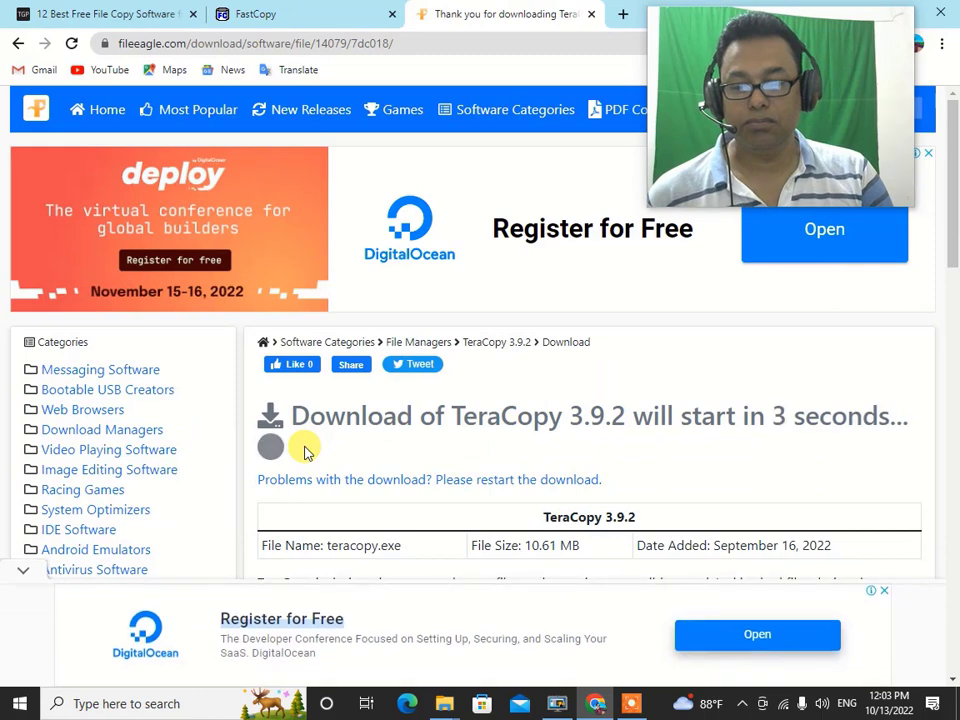
{"action": "left_click", "coordinate": [884, 591]}
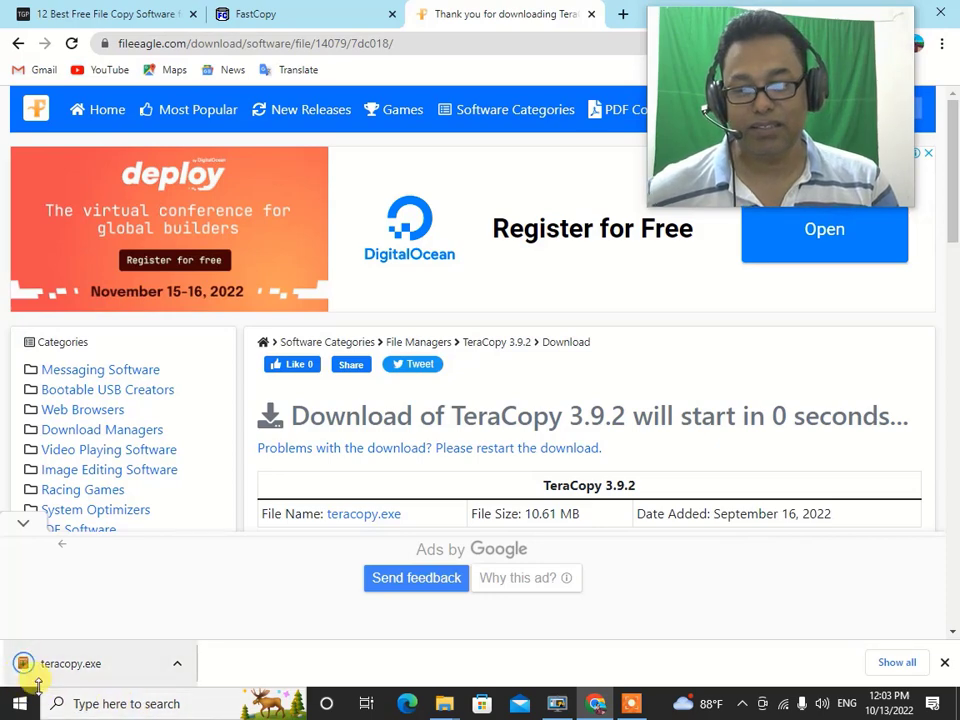
Show the downloaded teracopy installer in its folder and run it as administrator.
{"action": "left_click", "coordinate": [177, 663]}
{"action": "left_click", "coordinate": [216, 608]}
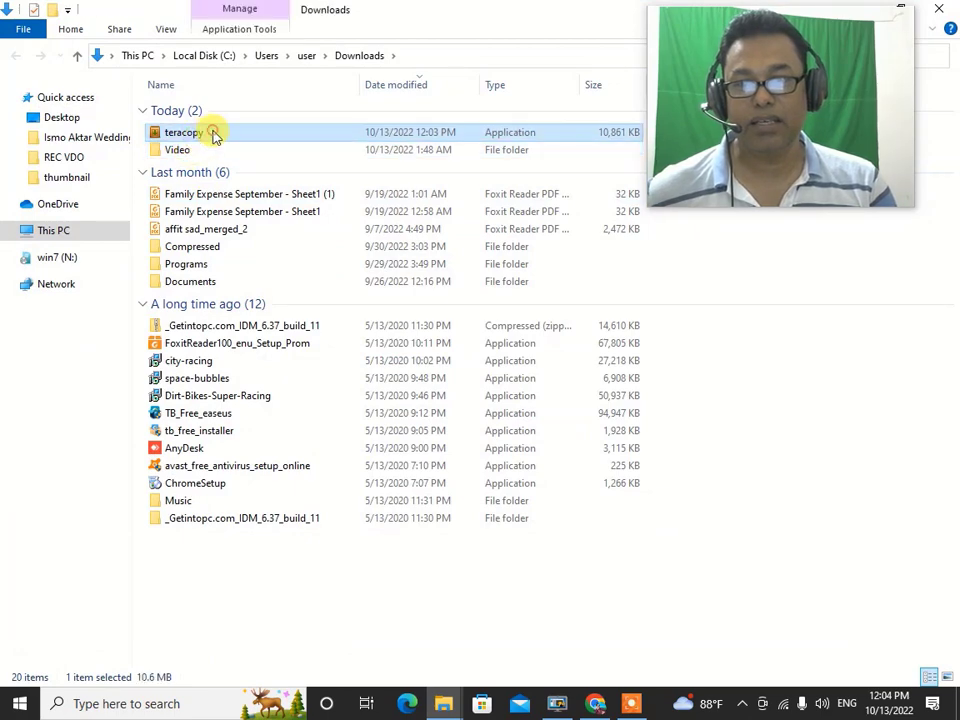
{"action": "right_click", "coordinate": [213, 135]}
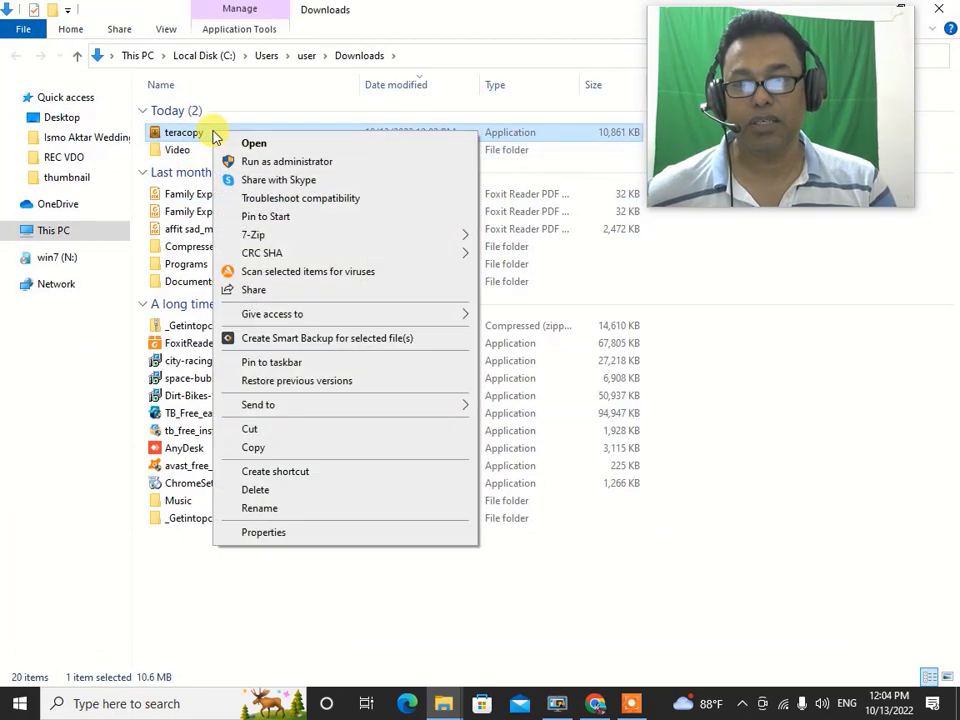
{"action": "left_click", "coordinate": [285, 163]}
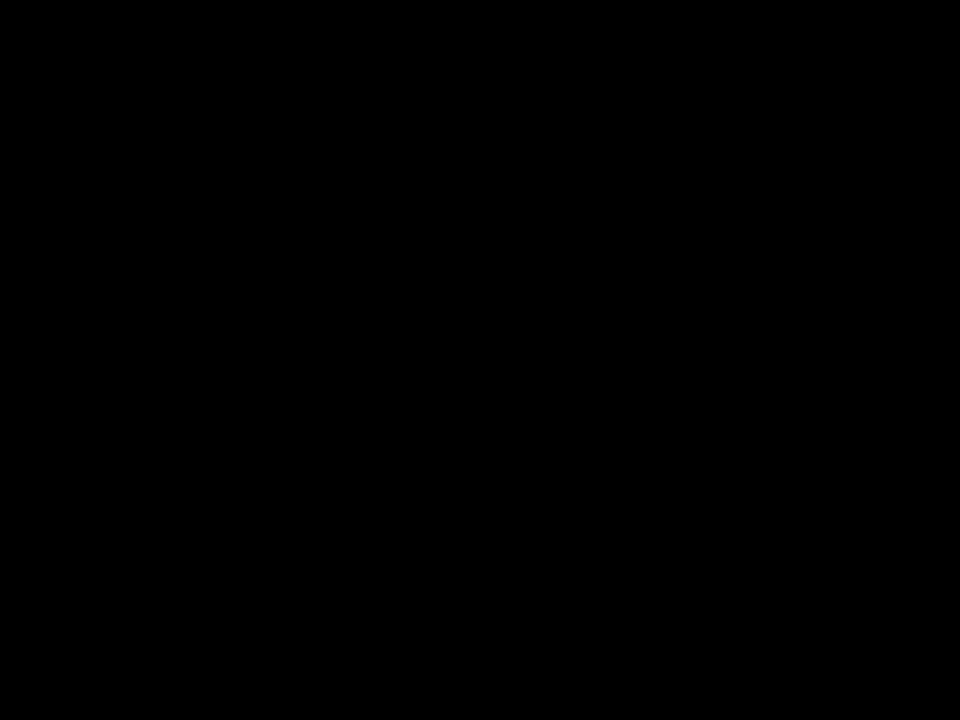
{"action": "left_click", "coordinate": [422, 461]}
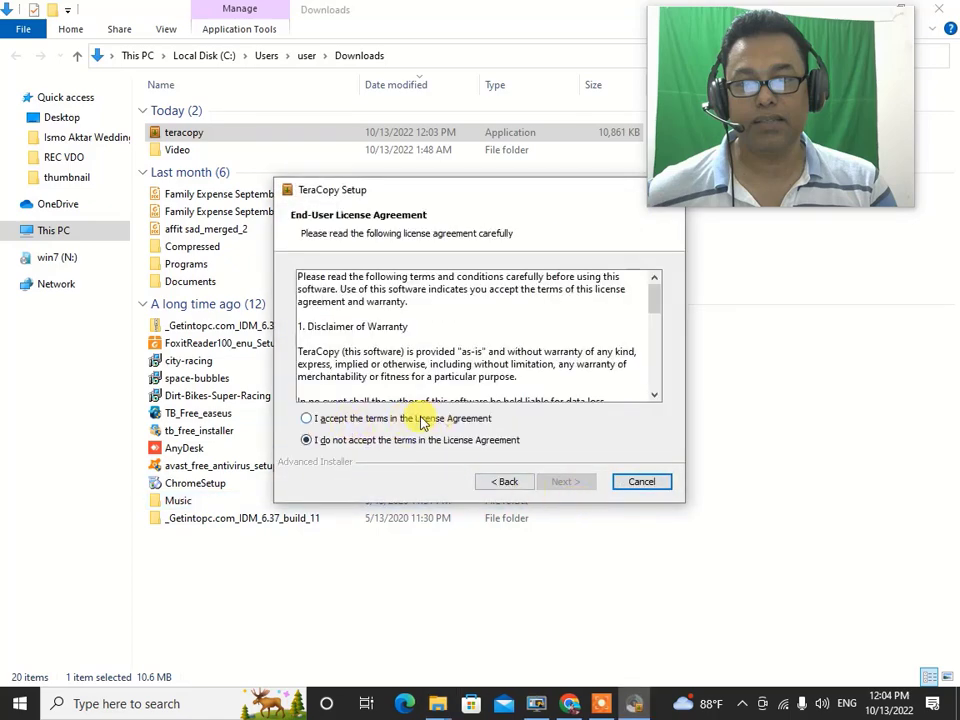
Accept the license agreement and install TeraCopy in C:\Program Files\TeraCopy\ with all the default file associations.
{"action": "left_click", "coordinate": [421, 420]}
{"action": "left_click", "coordinate": [570, 482]}
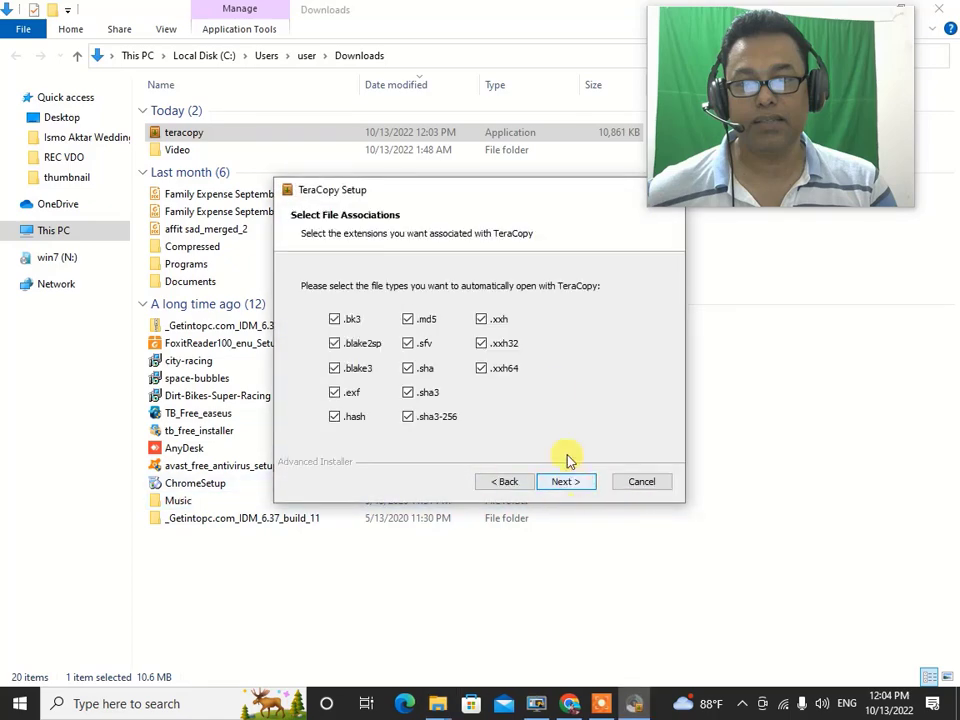
{"action": "left_click_drag", "start_coordinate": [508, 203], "coordinate": [452, 253]}
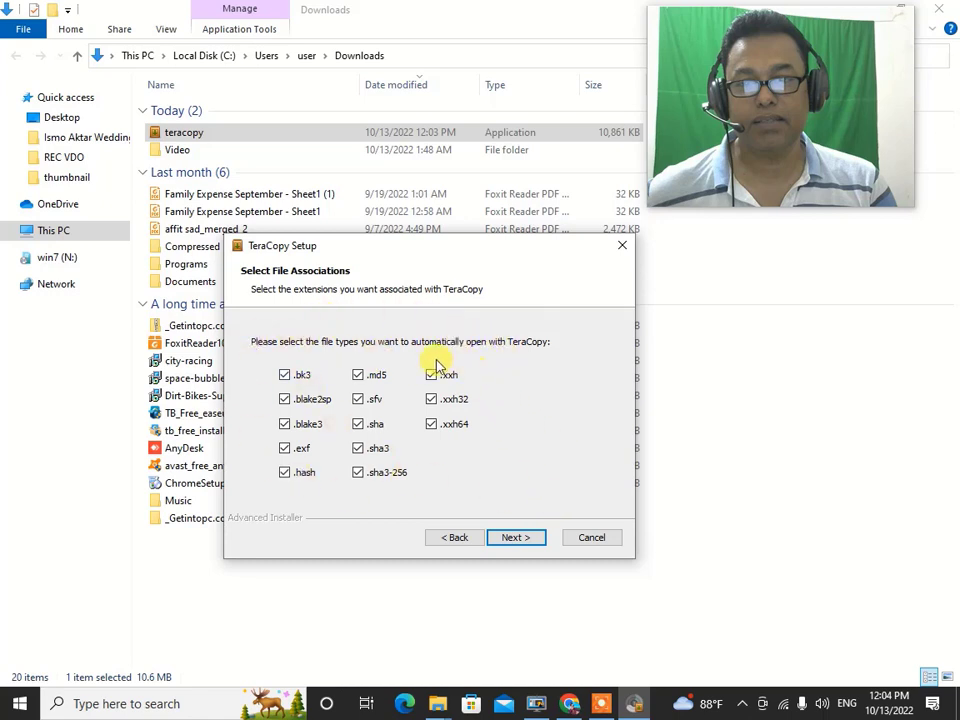
{"action": "left_click", "coordinate": [515, 540]}
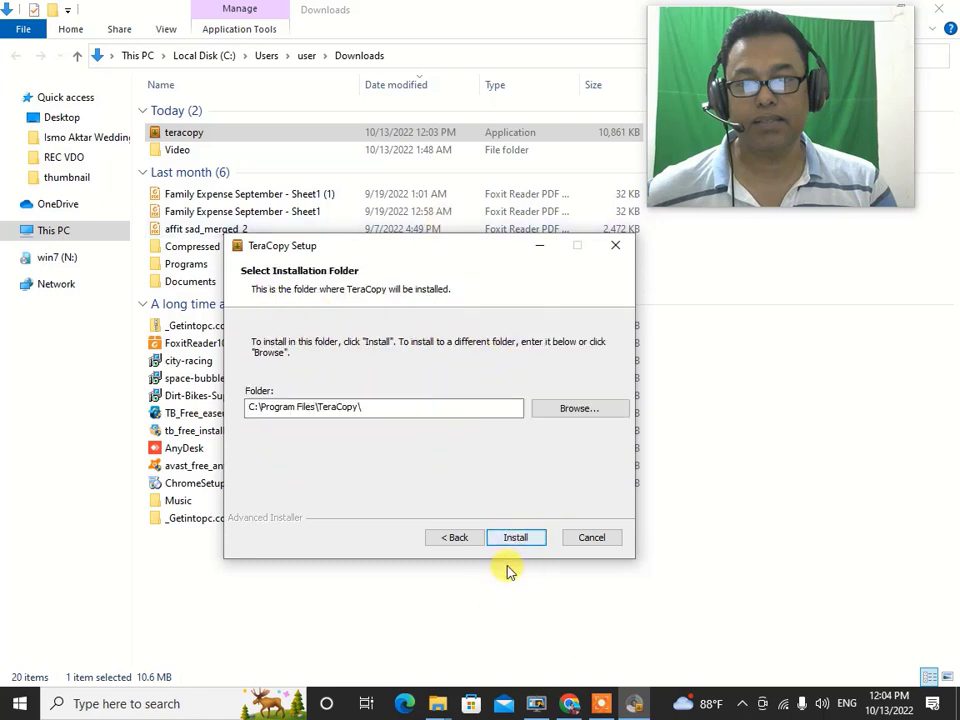
{"action": "left_click", "coordinate": [516, 538]}
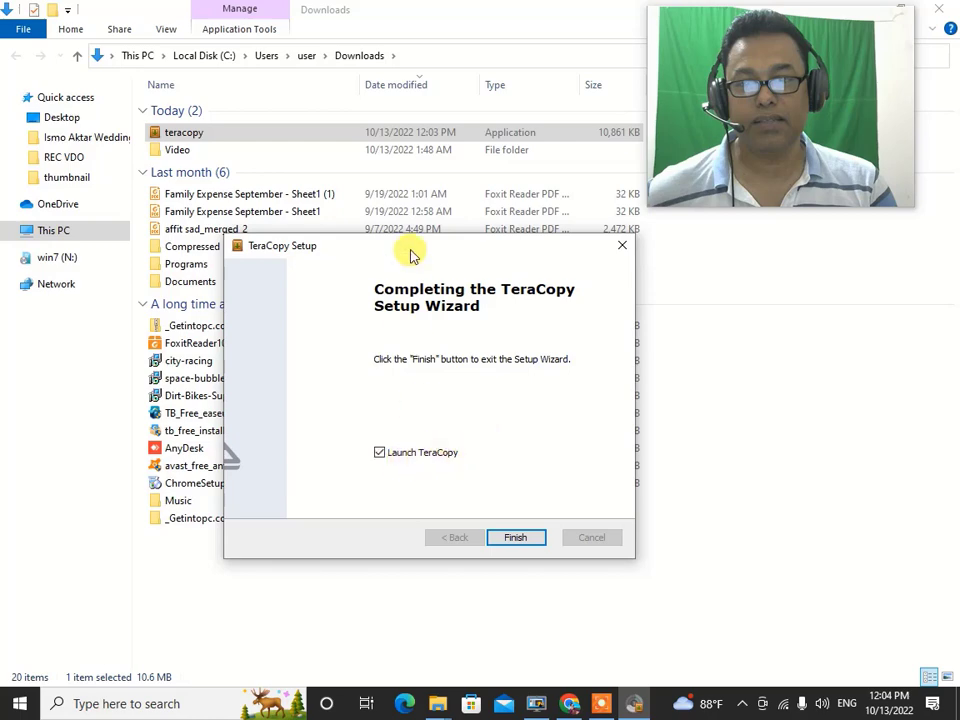
Finish the setup wizard with Launch TeraCopy enabled, and close the TeraCopy window.
{"action": "left_click", "coordinate": [515, 539]}
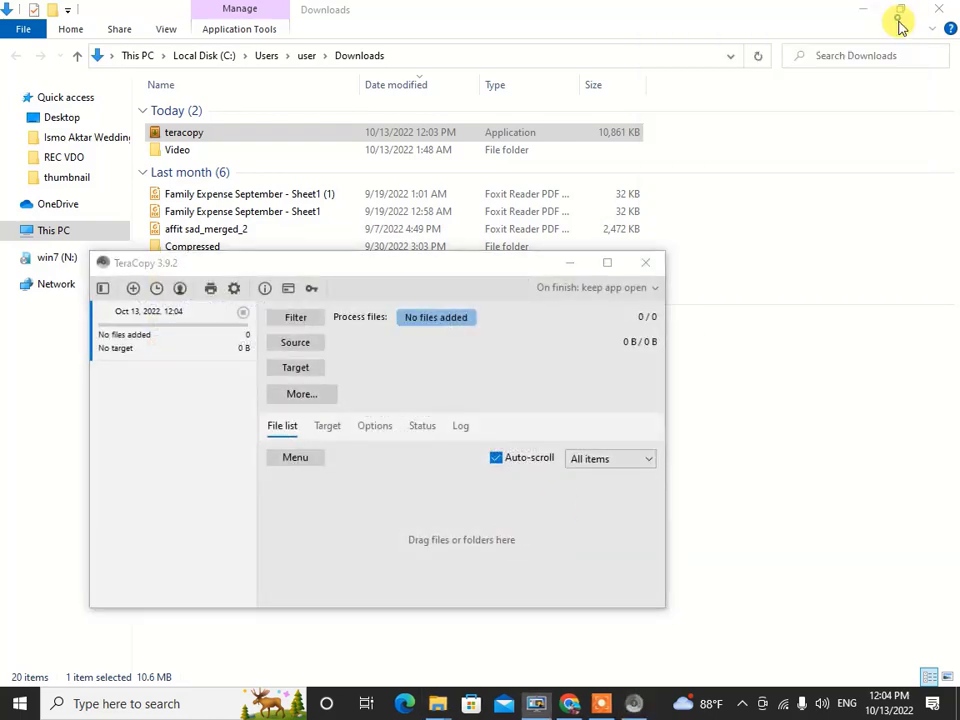
{"action": "left_click_drag", "start_coordinate": [362, 318], "coordinate": [556, 172]}
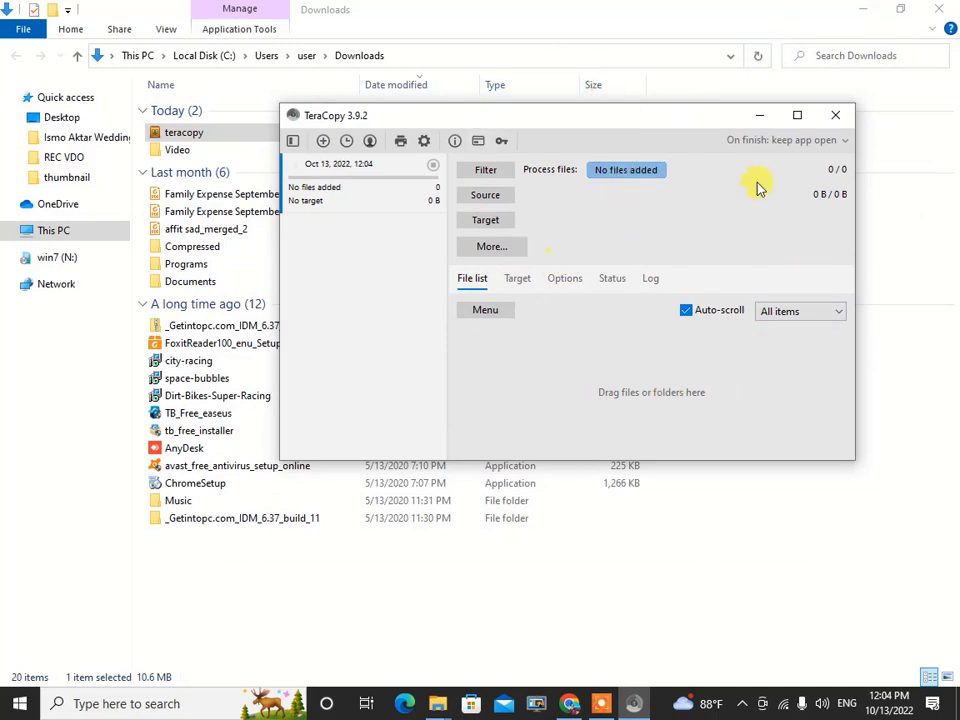
{"action": "left_click", "coordinate": [838, 117]}
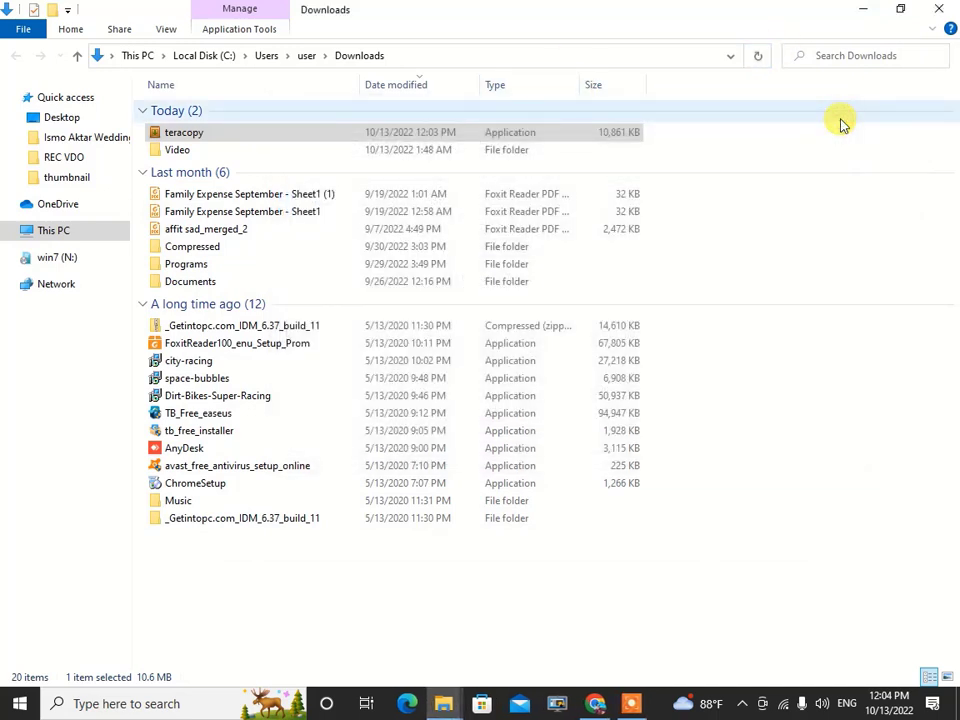
Clear the Downloads and browser windows from view and refresh the desktop.
{"action": "left_click", "coordinate": [939, 9]}
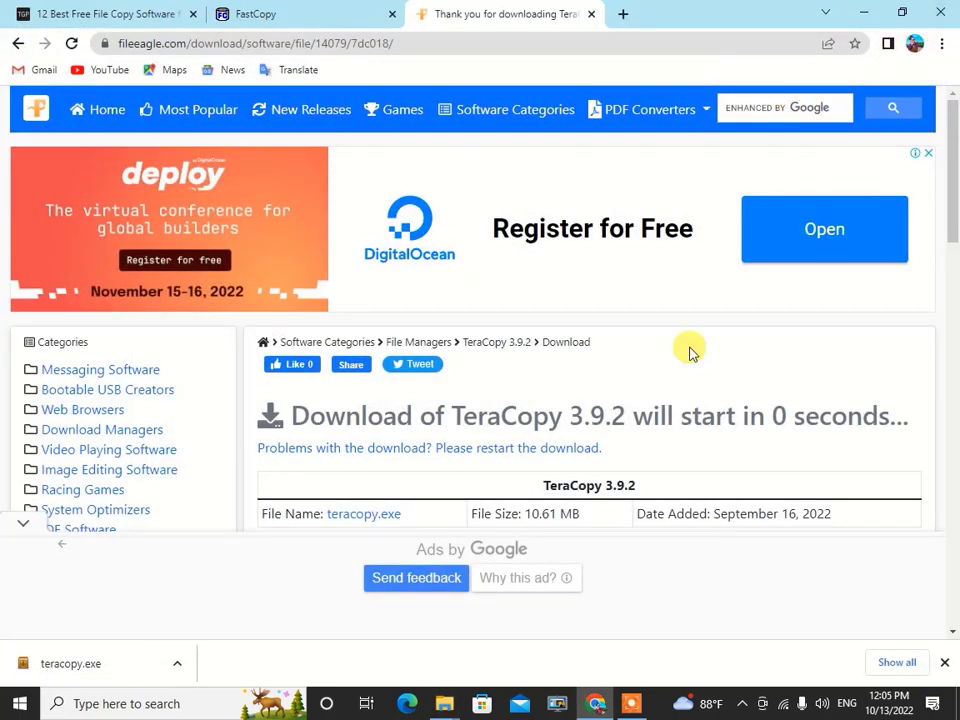
{"action": "left_click", "coordinate": [866, 14]}
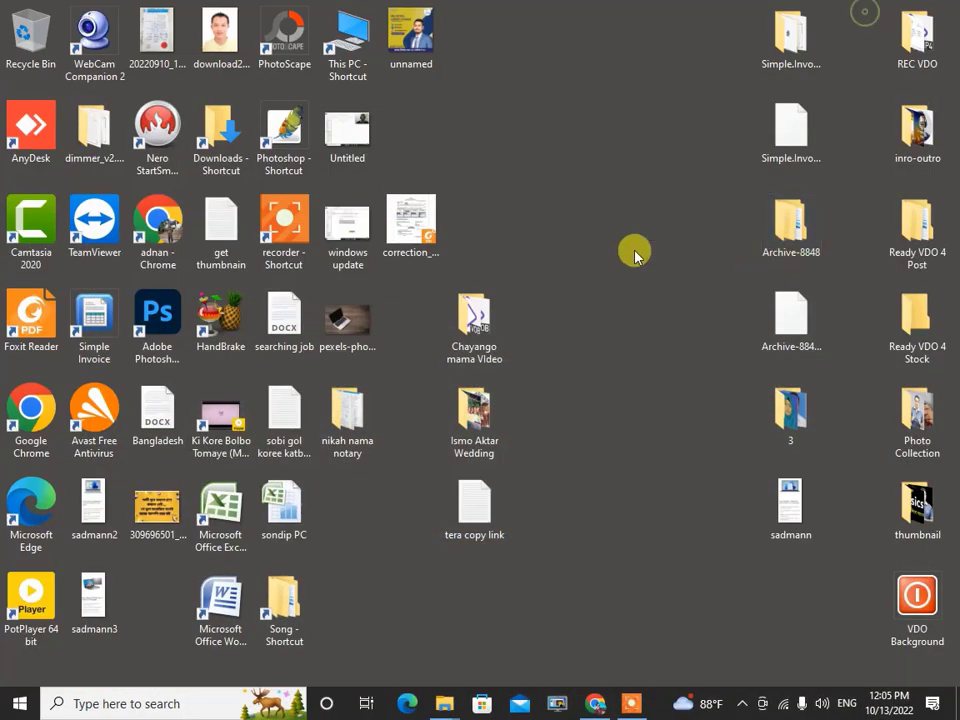
{"action": "right_click", "coordinate": [529, 125]}
{"action": "left_click", "coordinate": [576, 174]}
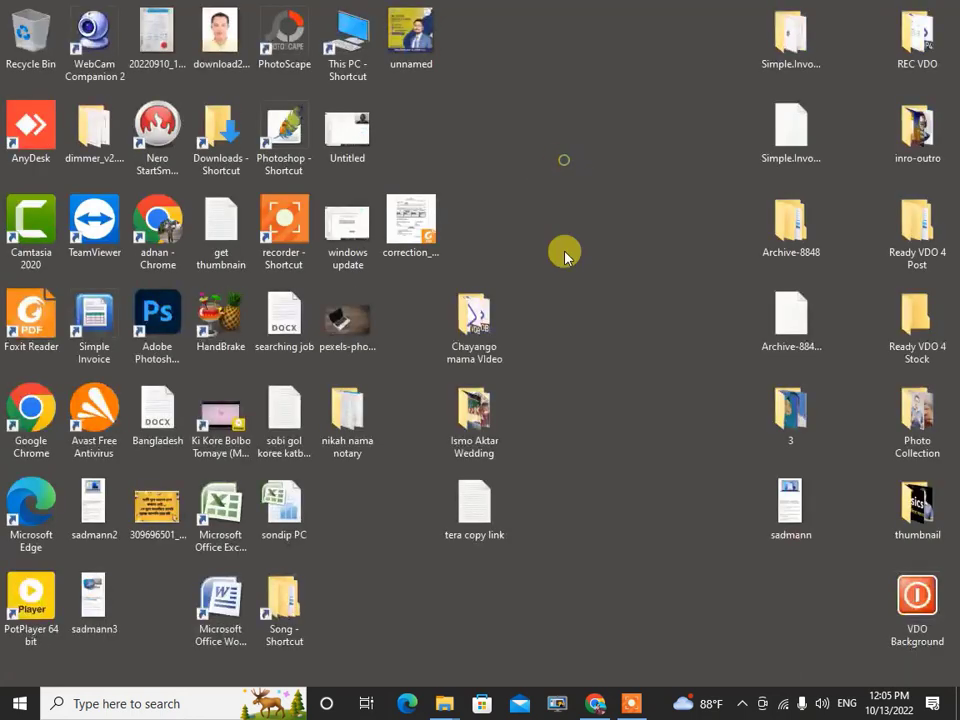
Open the wedding video folder from the desktop and show the Logitech HD Webcam C310 camera overlay clear of the video files.
{"action": "double_click", "coordinate": [480, 425]}
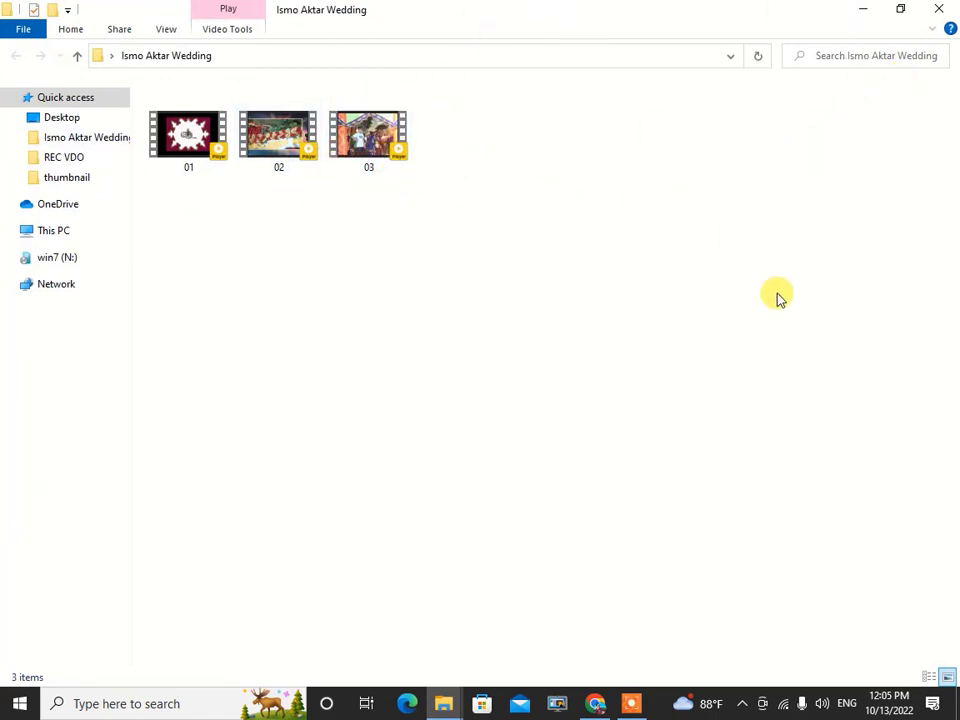
{"action": "left_click", "coordinate": [557, 705]}
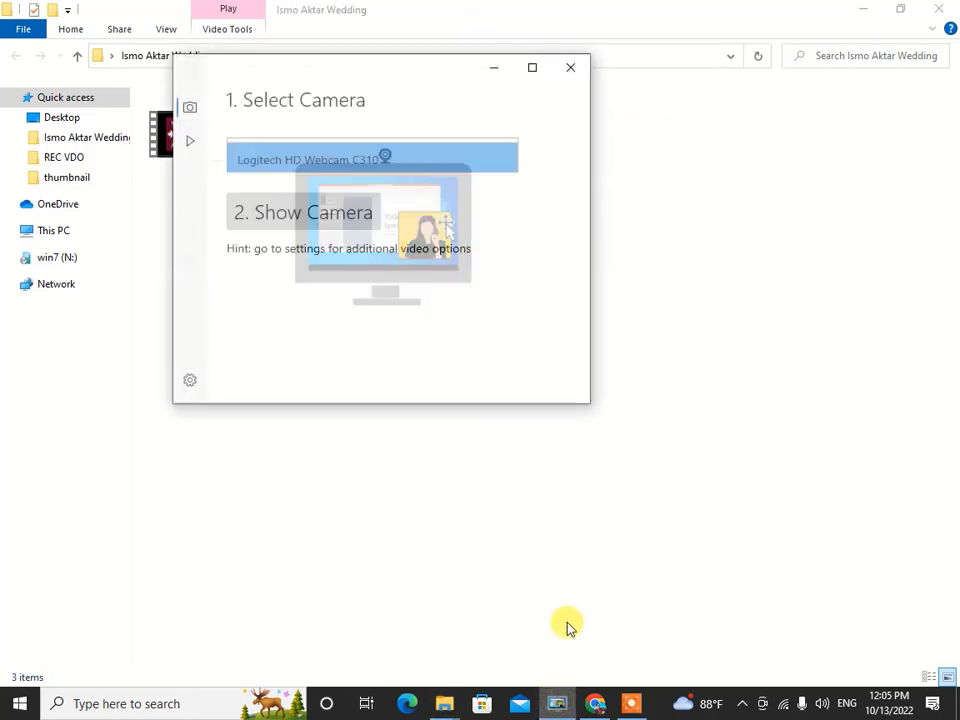
{"action": "left_click", "coordinate": [336, 214]}
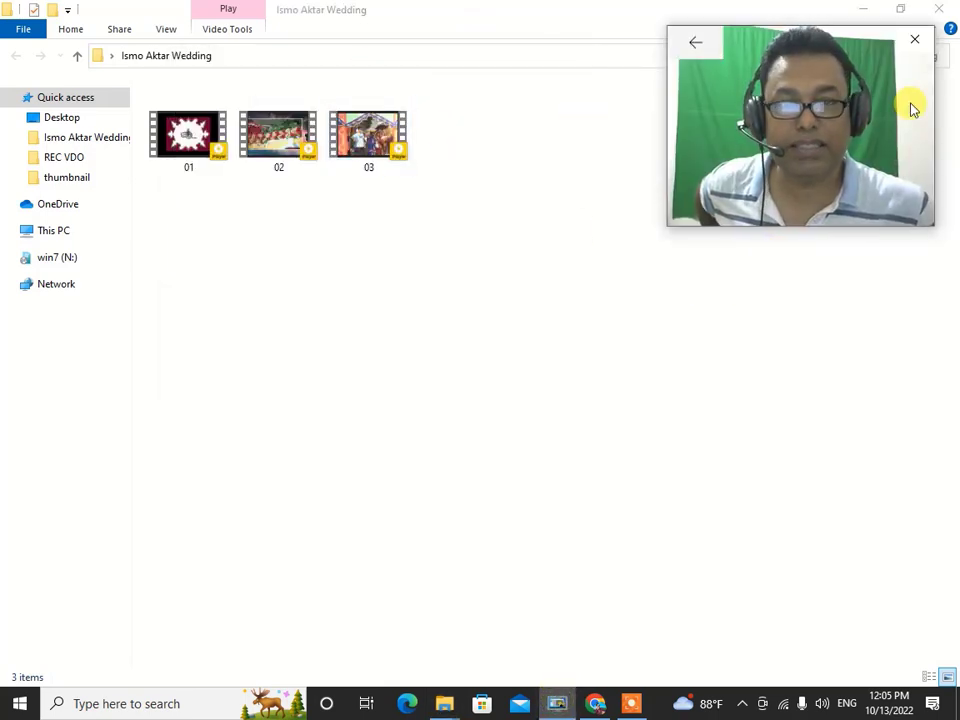
{"action": "left_click_drag", "start_coordinate": [880, 132], "coordinate": [866, 161]}
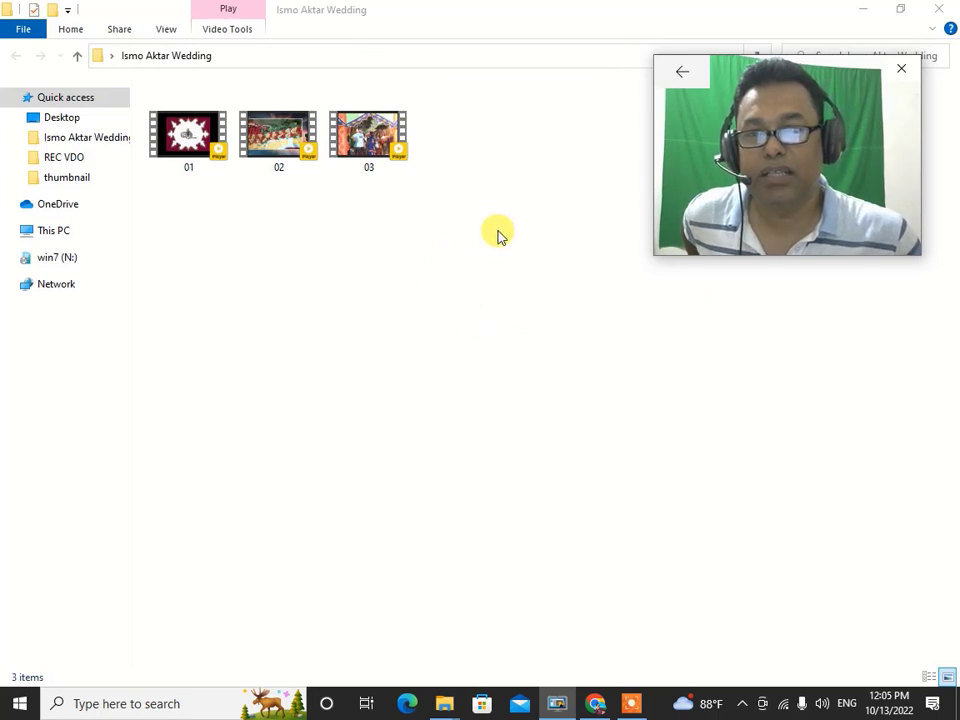
Select all the videos in the wedding folder to check their combined size, and close the folder window.
{"action": "left_click_drag", "start_coordinate": [497, 229], "coordinate": [110, 108]}
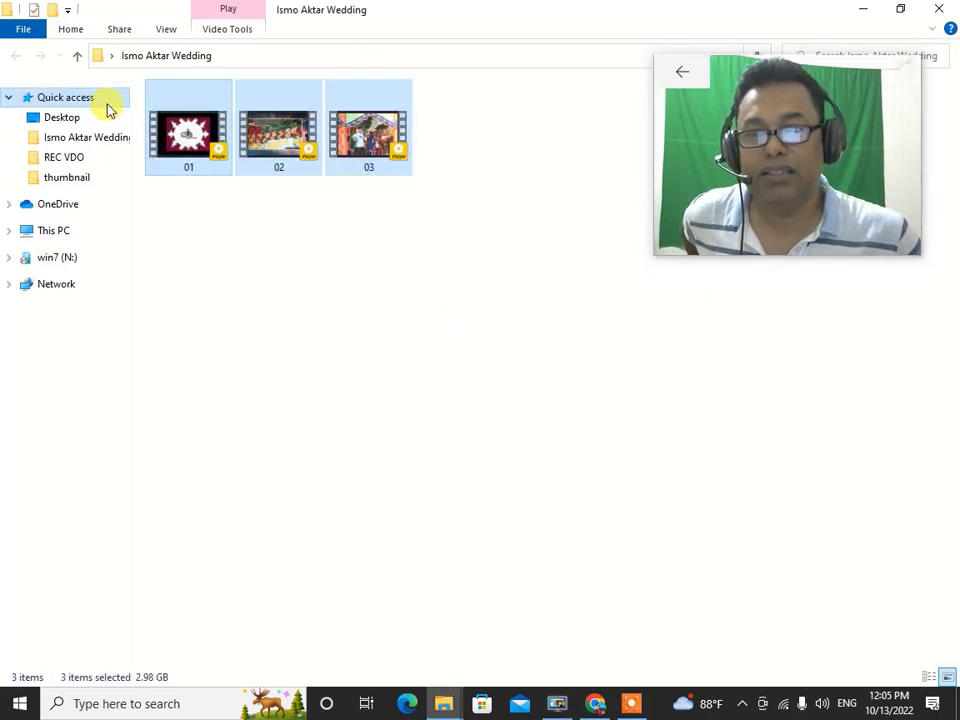
{"action": "left_click", "coordinate": [77, 56]}
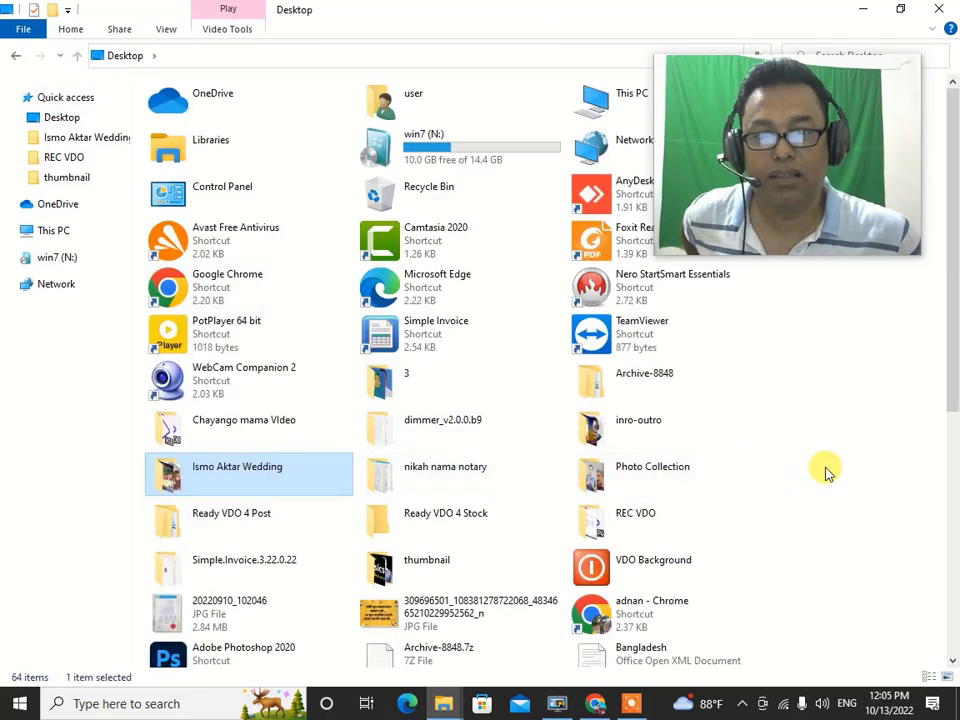
{"action": "left_click", "coordinate": [825, 468]}
{"action": "key", "text": "alt+F4"}
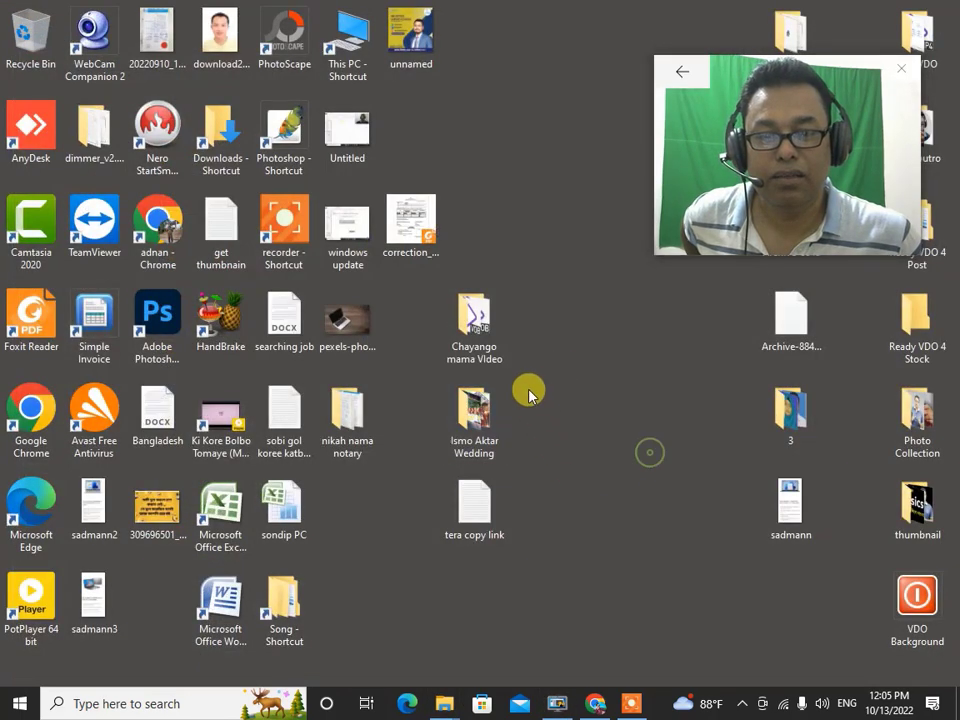
Copy the wedding folder on the desktop and open the win7 (N:) drive as the destination.
{"action": "right_click", "coordinate": [485, 428]}
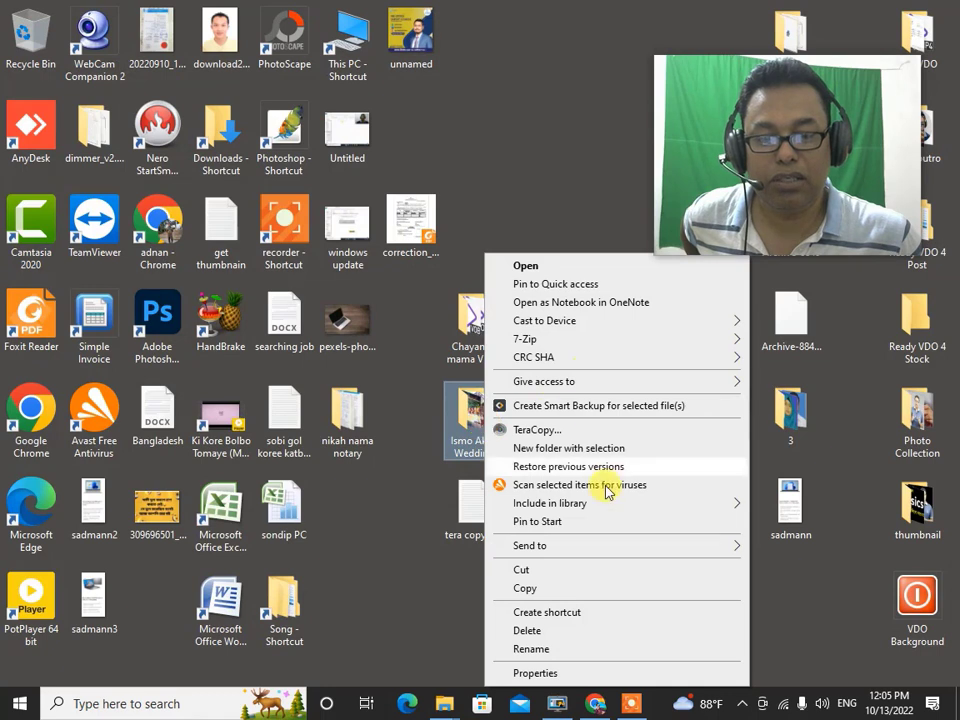
{"action": "left_click", "coordinate": [533, 592]}
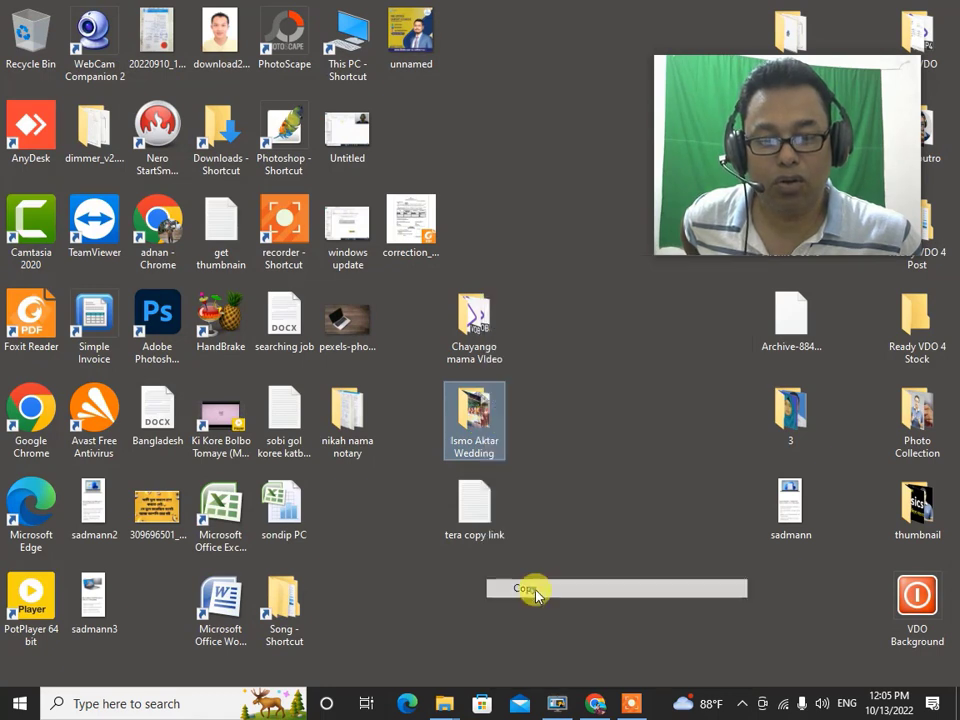
{"action": "double_click", "coordinate": [332, 47]}
{"action": "double_click", "coordinate": [664, 415]}
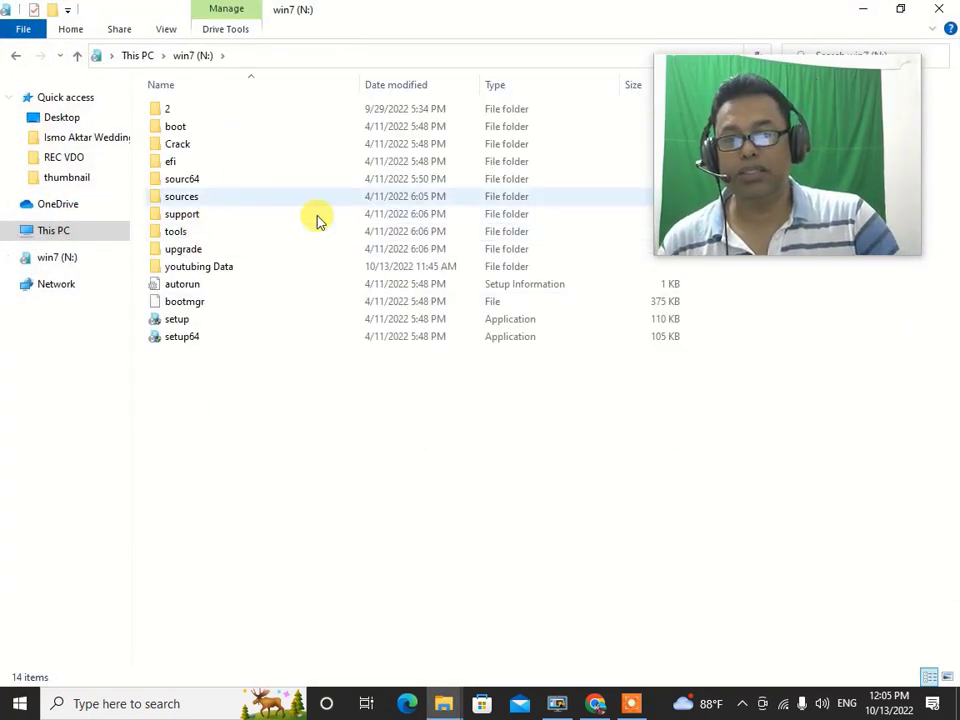
Paste the copied folder into the root of N: using TeraCopy, and move its progress window clear of the camera overlay.
{"action": "right_click", "coordinate": [236, 424]}
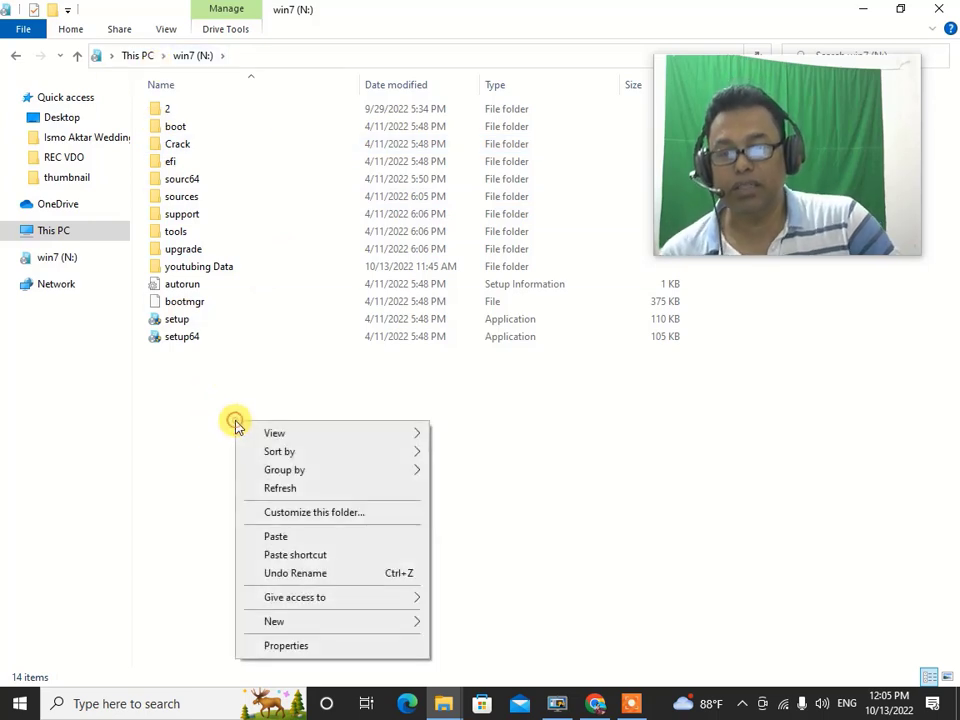
{"action": "left_click", "coordinate": [279, 537]}
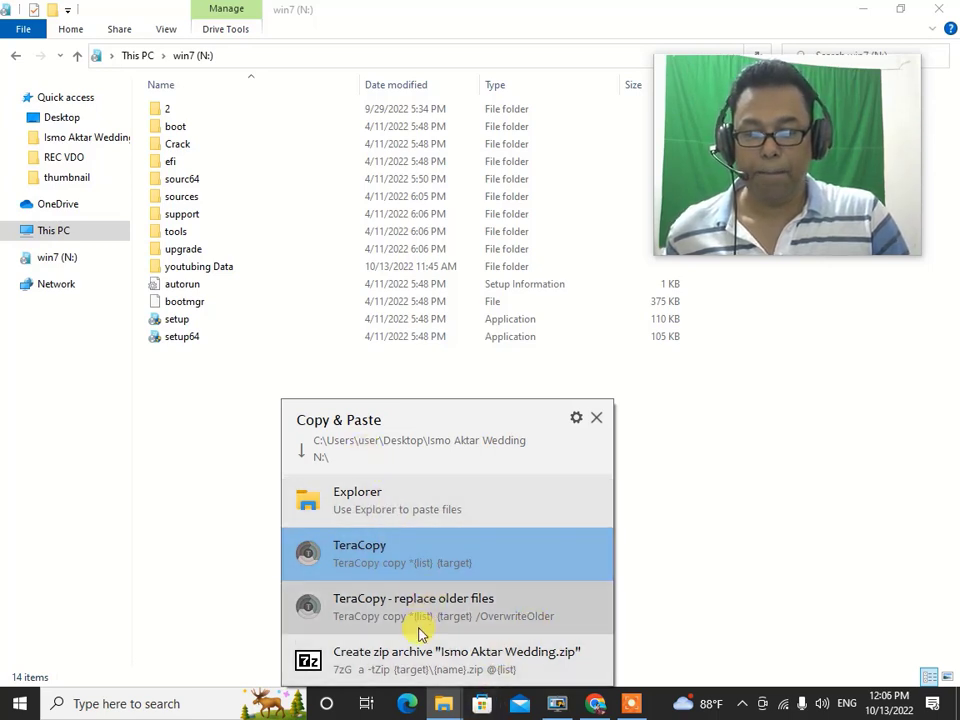
{"action": "left_click", "coordinate": [377, 554]}
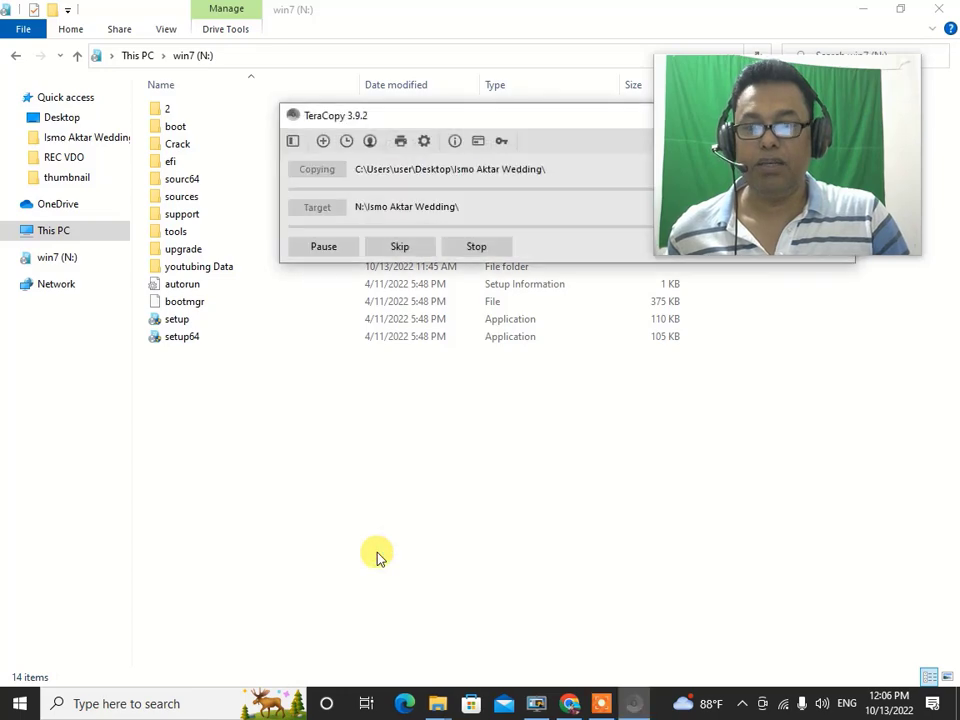
{"action": "left_click_drag", "start_coordinate": [505, 120], "coordinate": [393, 411]}
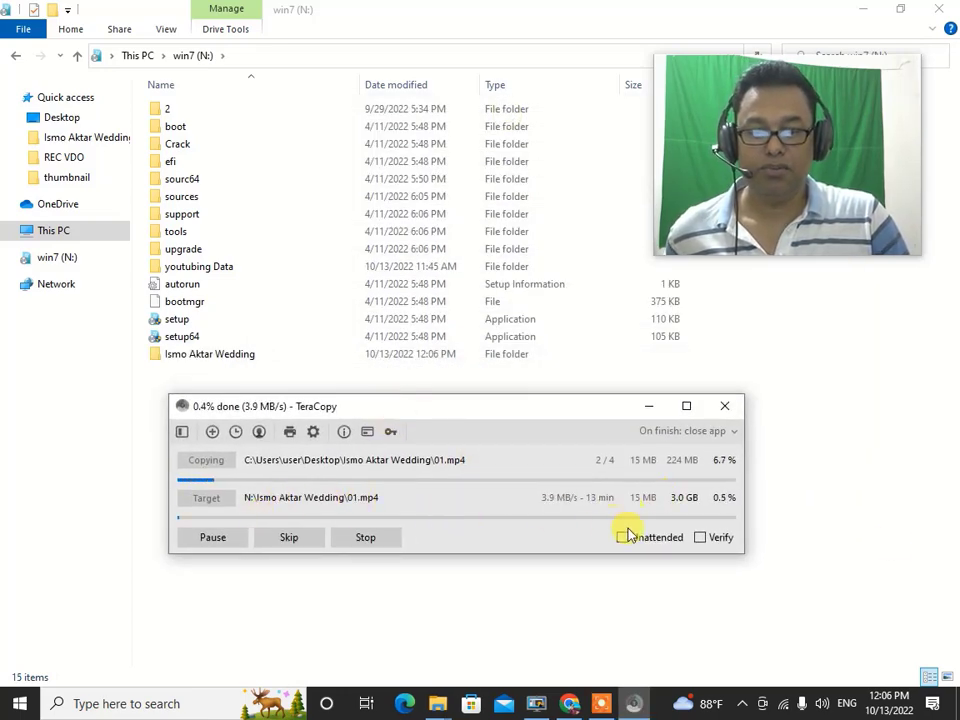